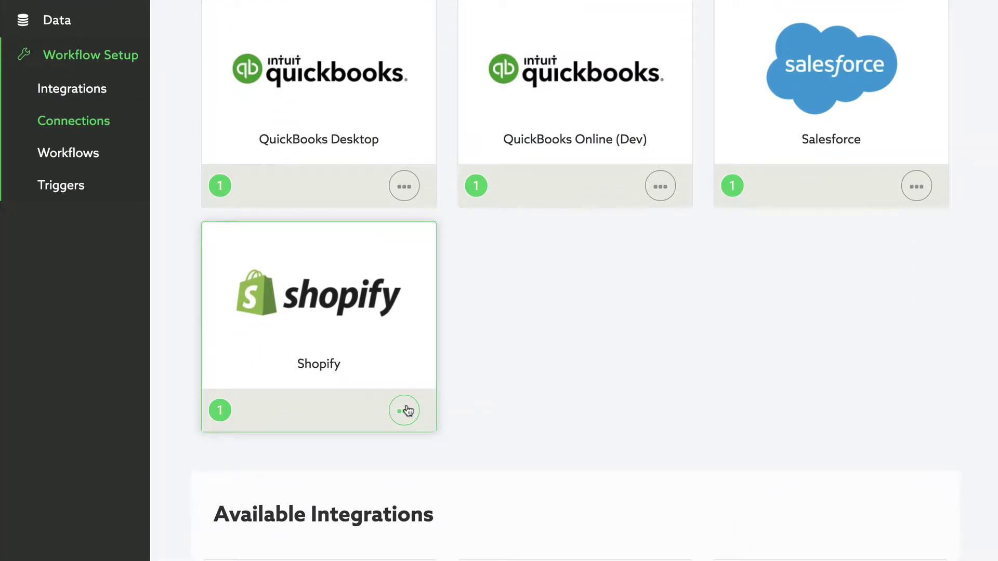
Add a Shopify (Dev) workflow running Get Orders from Shopify every 15 minutes, named 'Get Orders from Shopify (Dev)'.
click(408, 411)
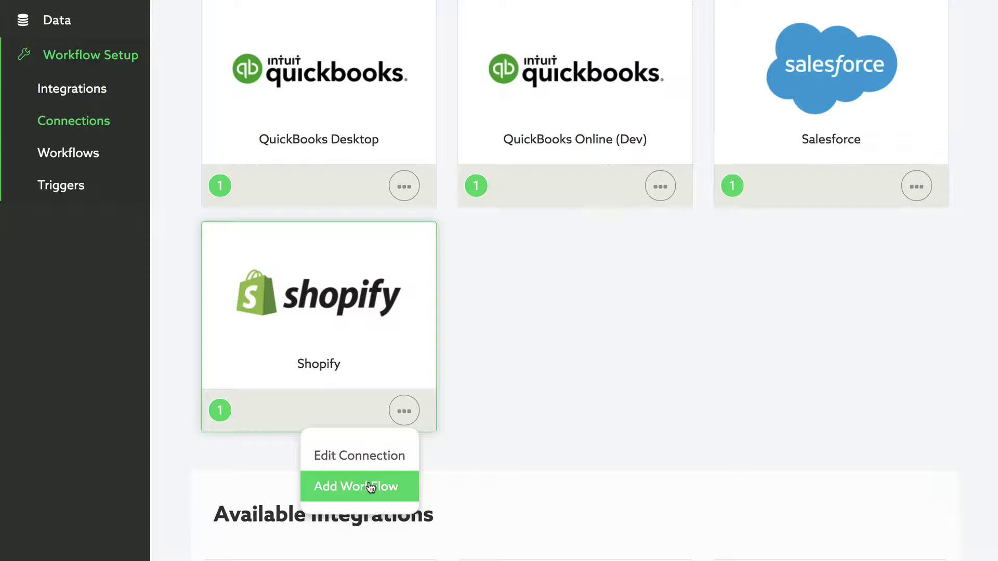
click(409, 489)
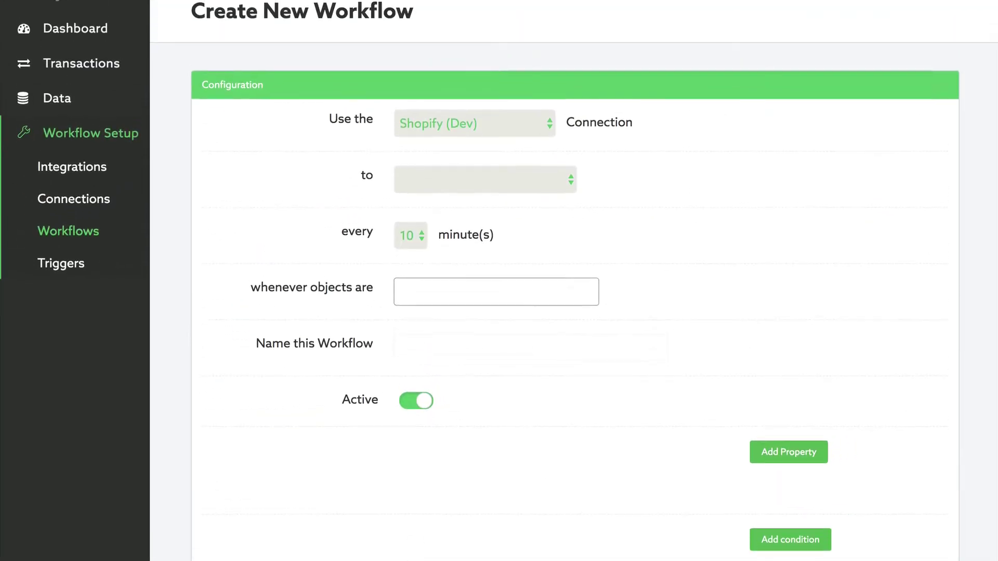
click(523, 179)
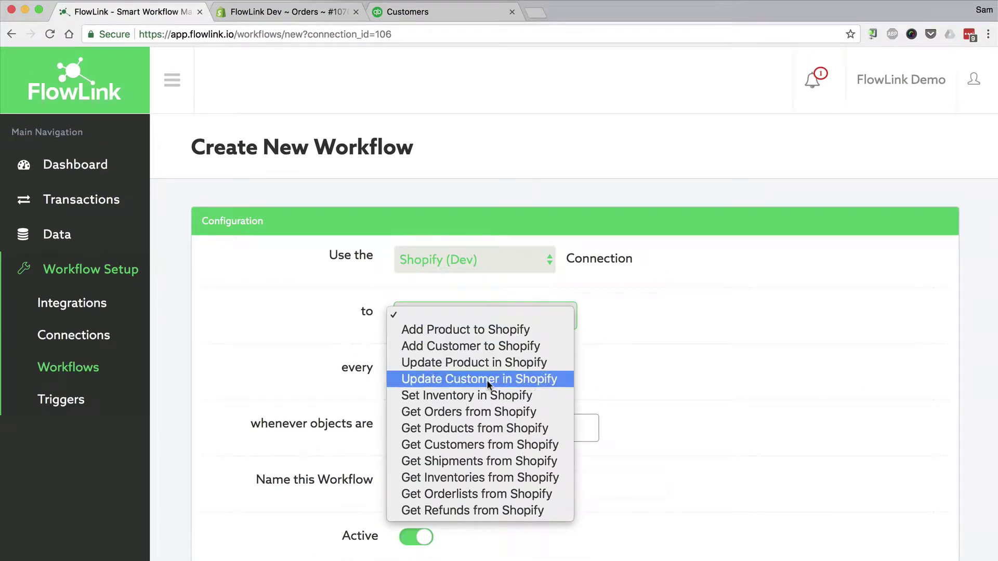
click(503, 413)
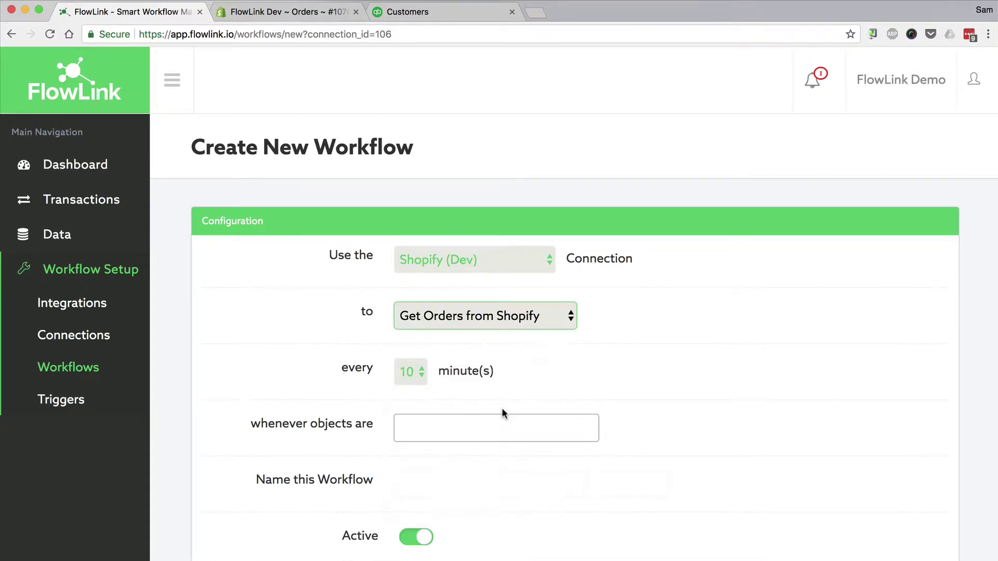
click(422, 371)
click(417, 390)
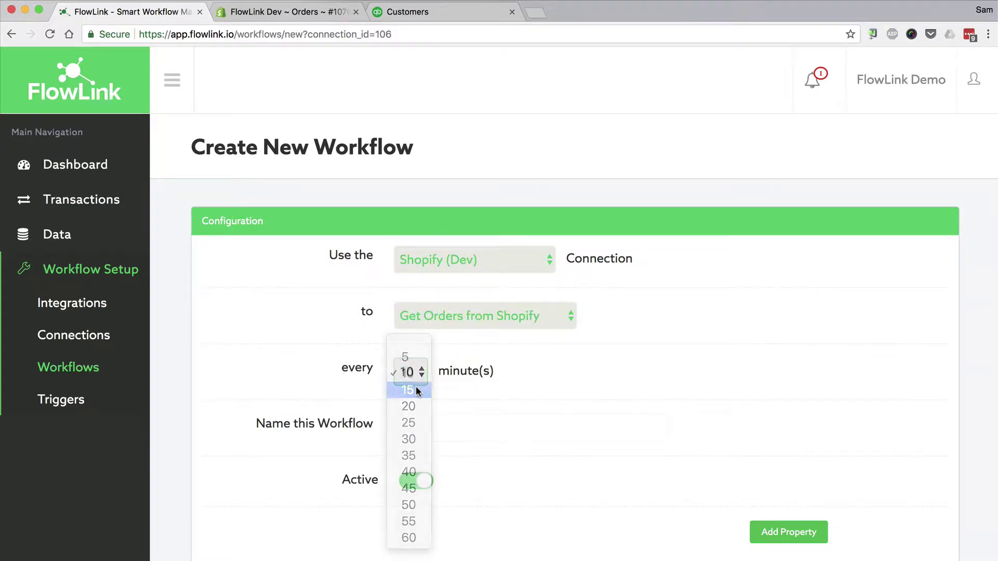
click(406, 428)
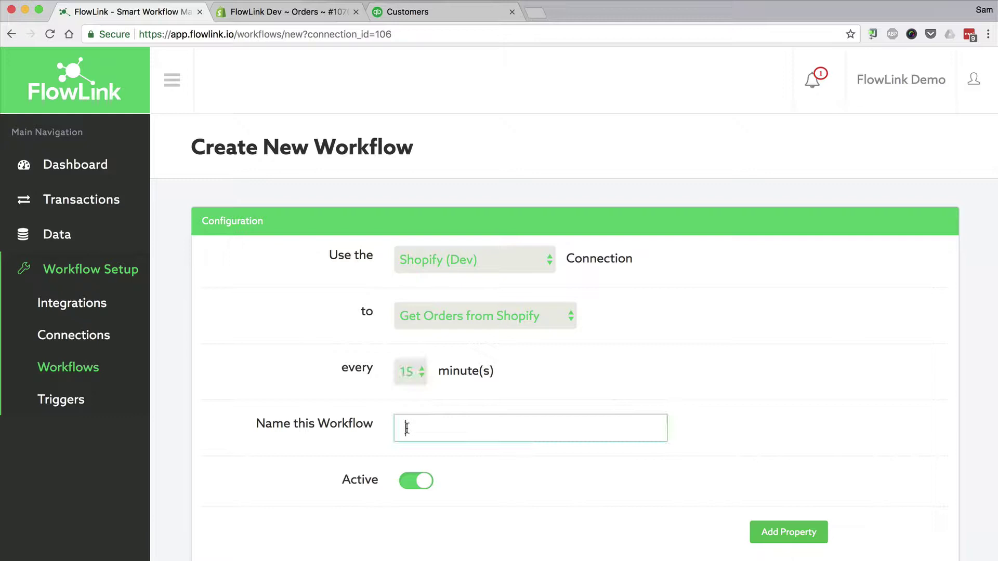
text(Get Orders from Shopify (D)
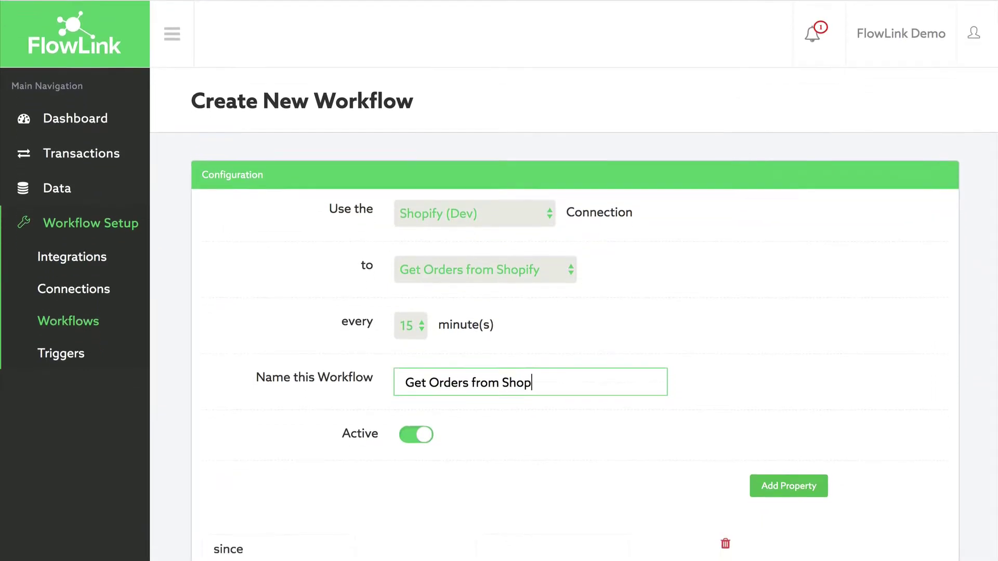
text(ev))
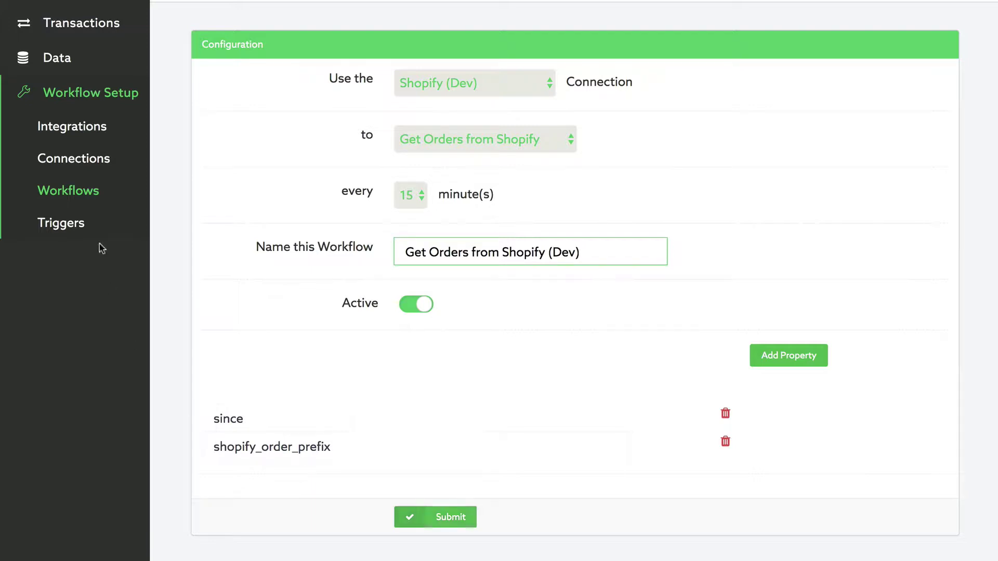
Start a new QuickBooks Online (Dev) workflow using the Add Order to QuickBooks action.
click(77, 165)
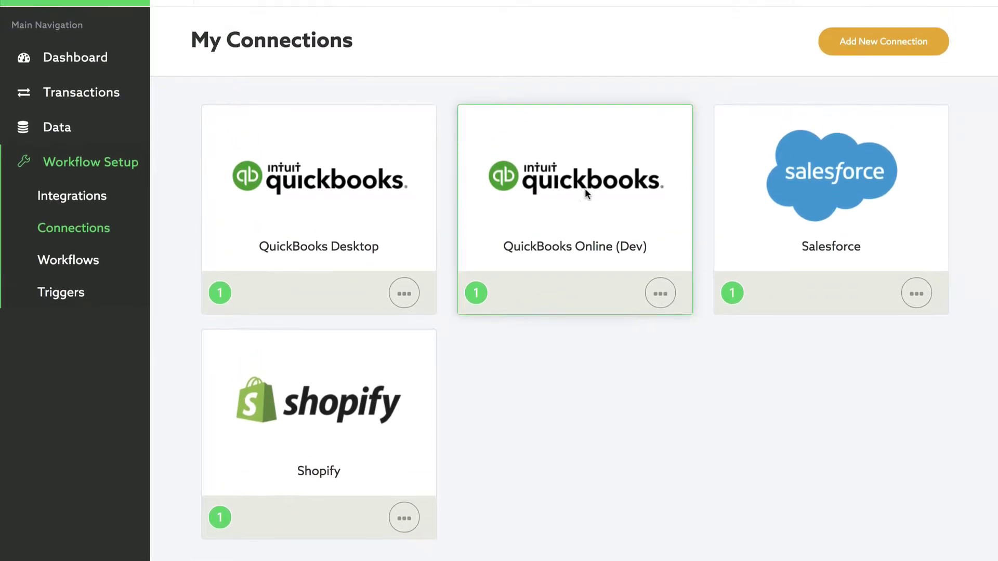
click(661, 296)
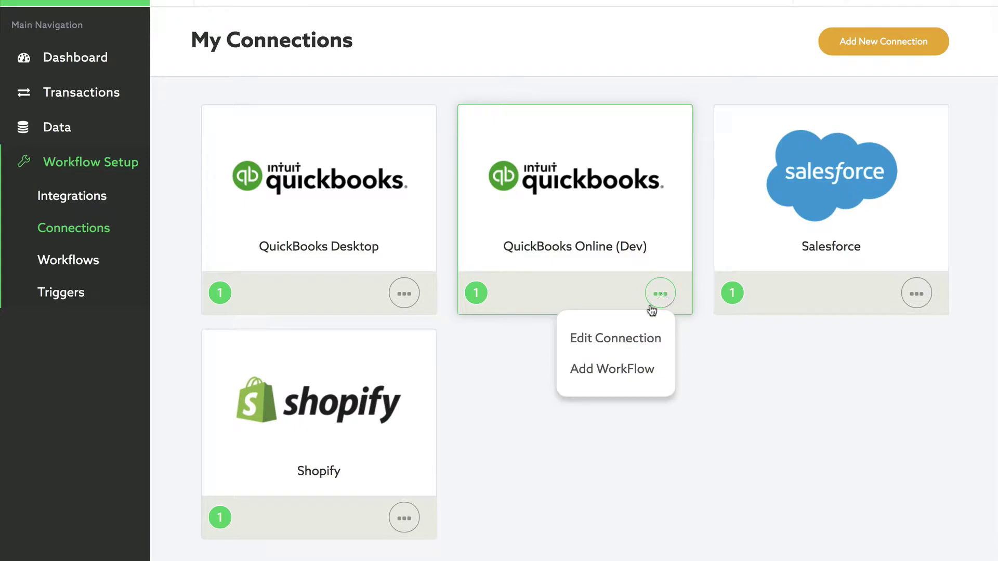
click(605, 377)
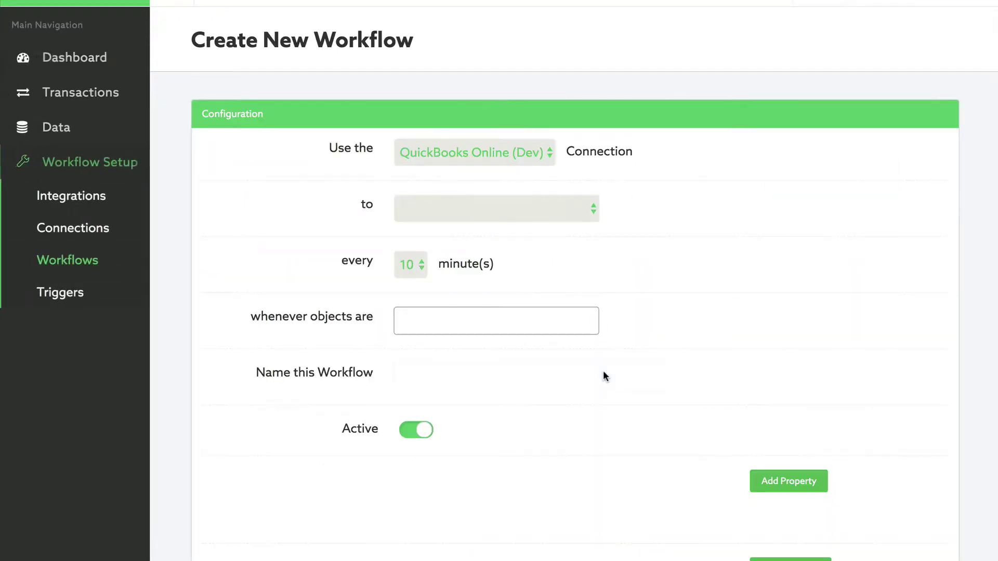
click(563, 207)
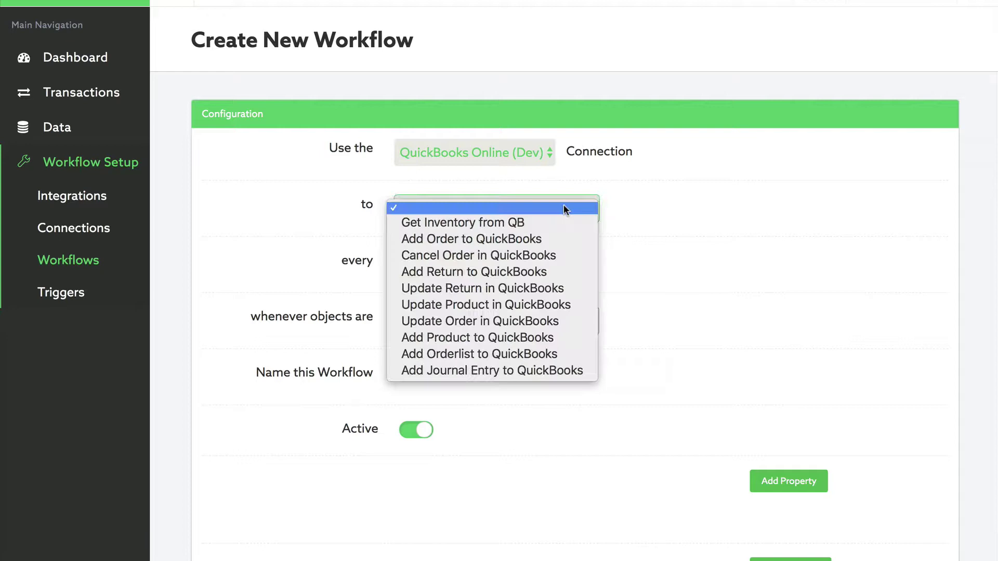
click(545, 238)
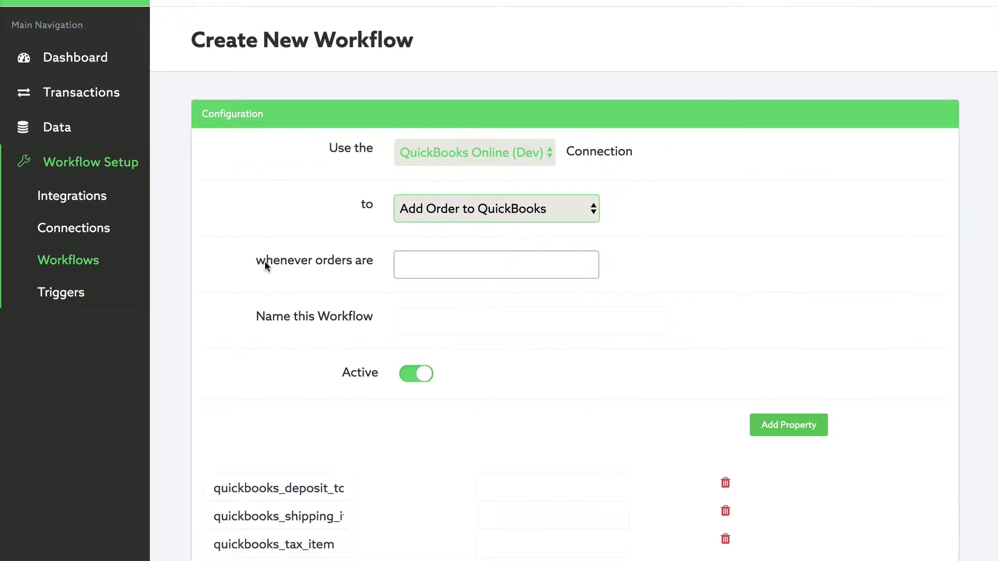
Trigger it on created and updated orders and name it 'Add Orders to QuickBooks (Dev)'.
click(447, 265)
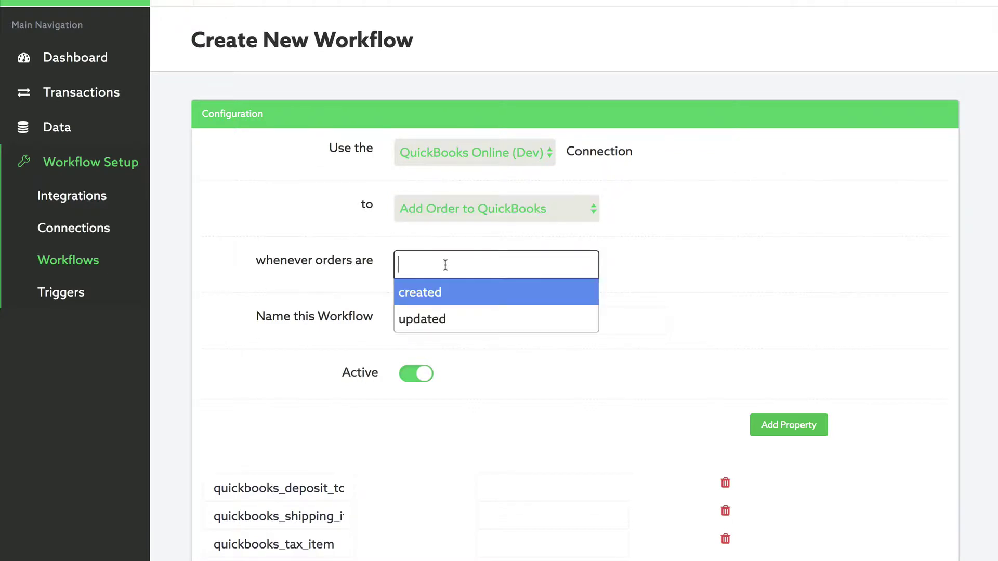
click(438, 295)
click(483, 268)
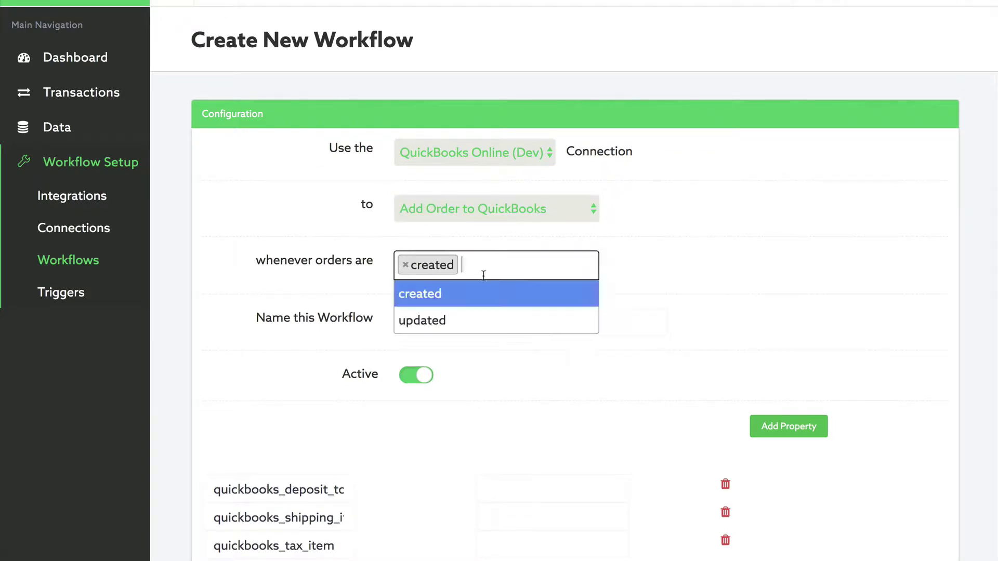
click(460, 322)
click(435, 322)
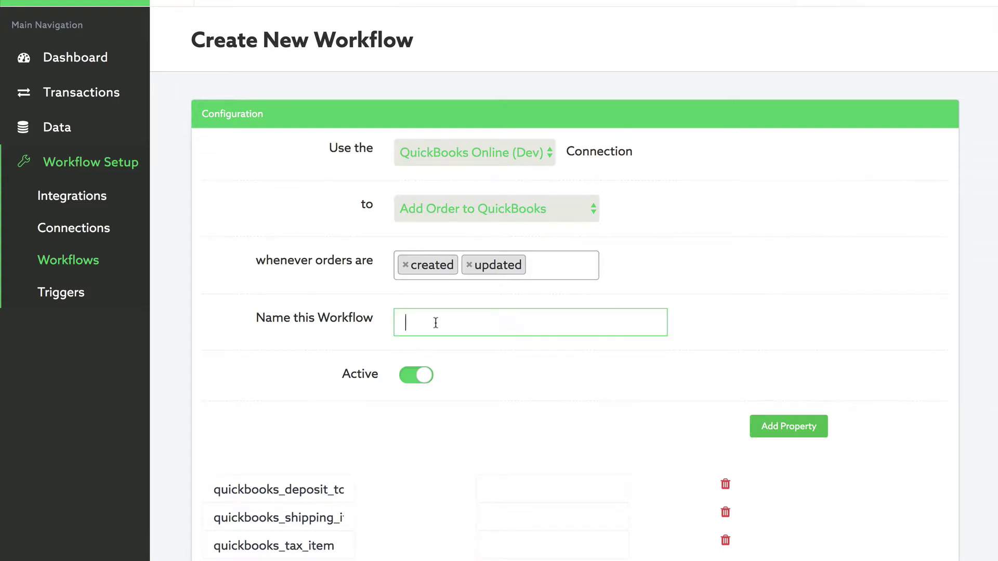
text(Add Orders to QuickBooks ()
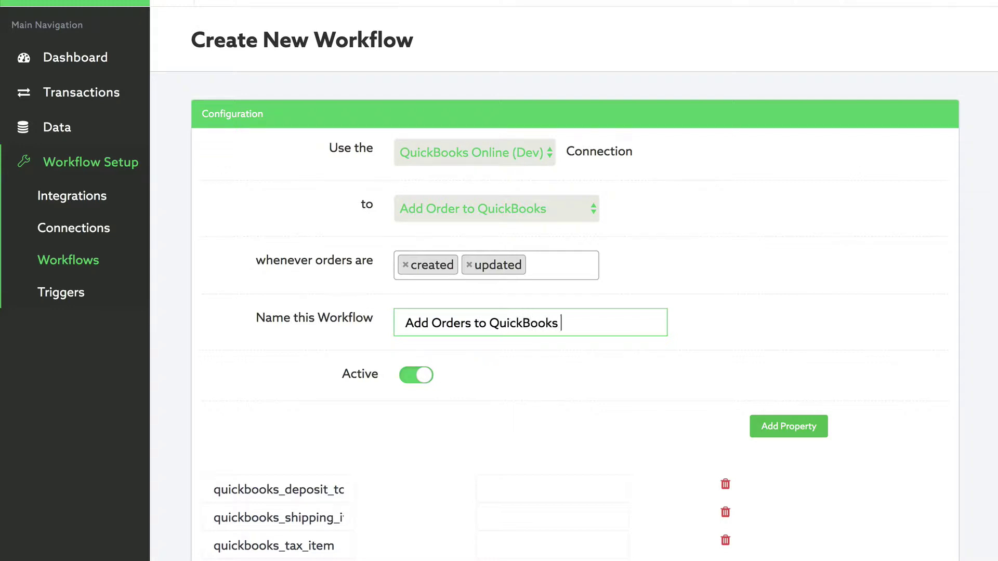
text(Dev))
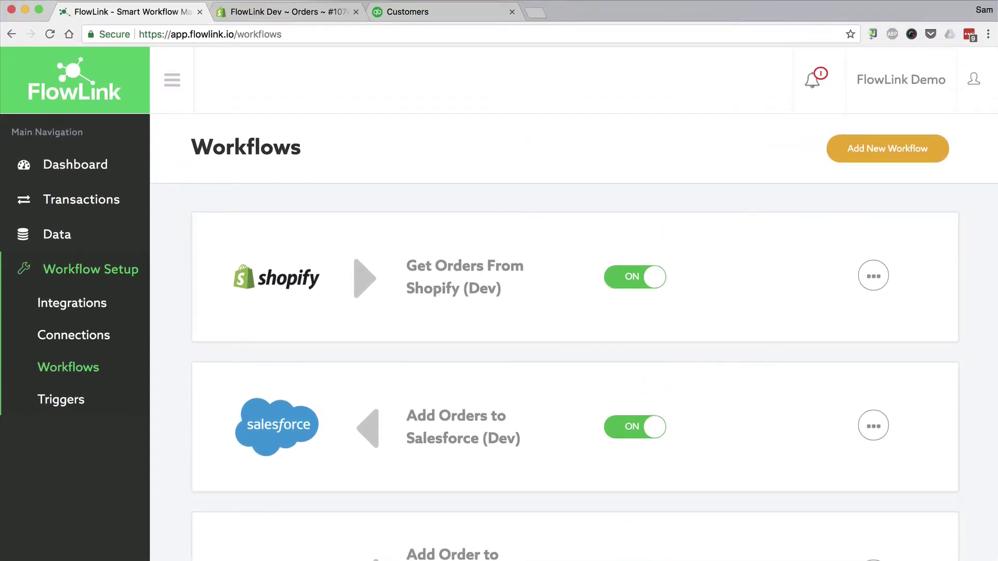
Start a new Shopify order and add the Larger Engine and Clear Cup products.
click(288, 16)
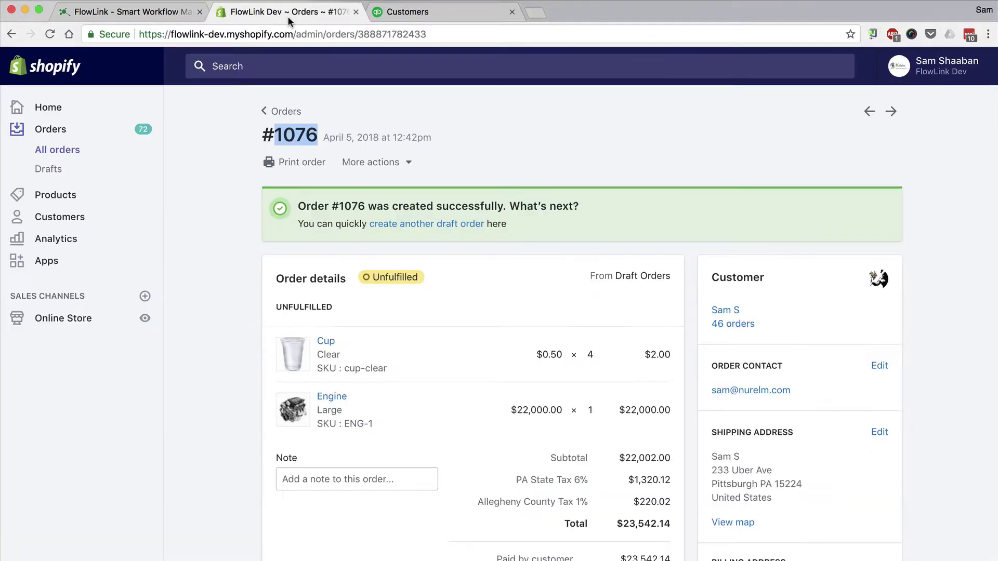
click(61, 132)
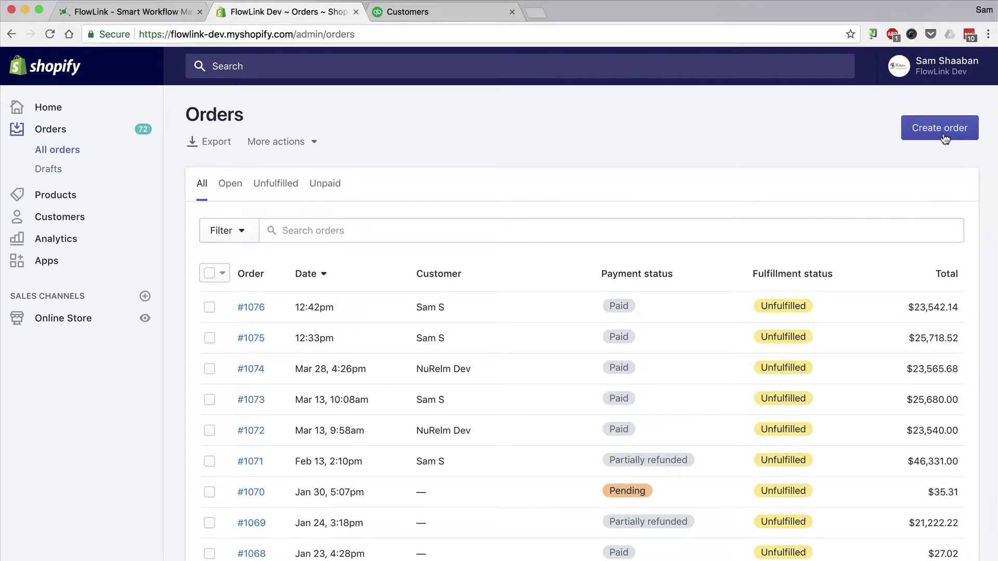
click(945, 135)
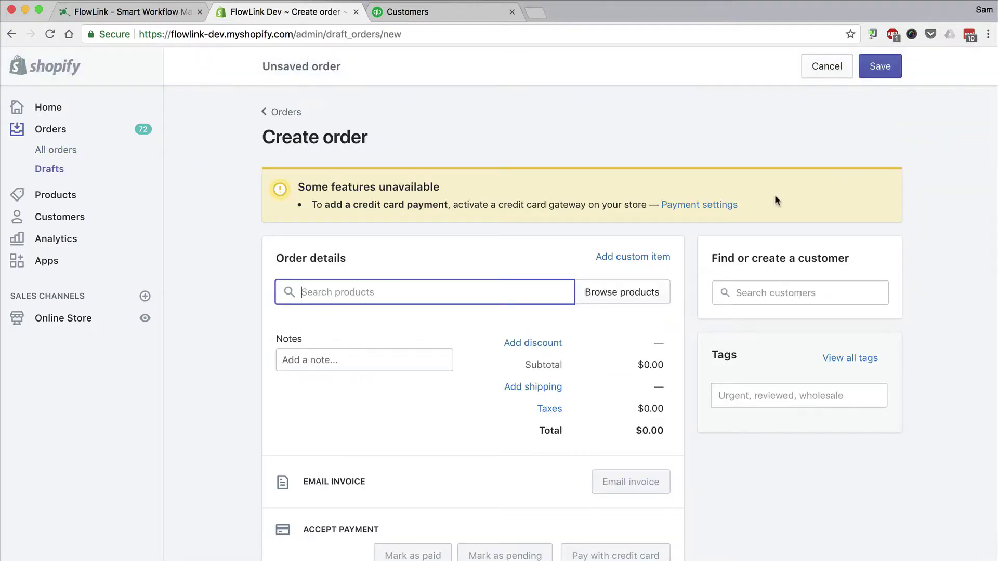
click(620, 292)
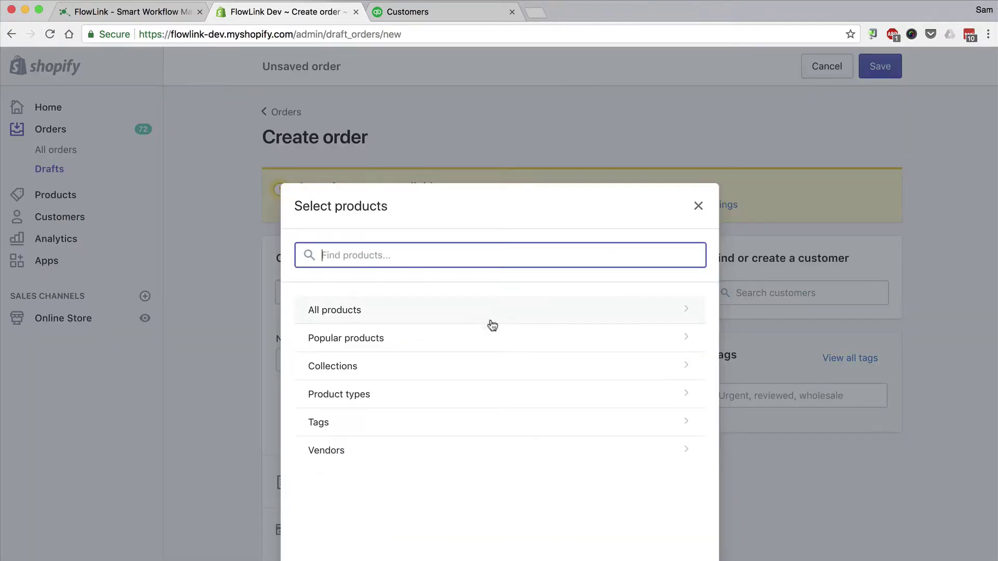
click(476, 340)
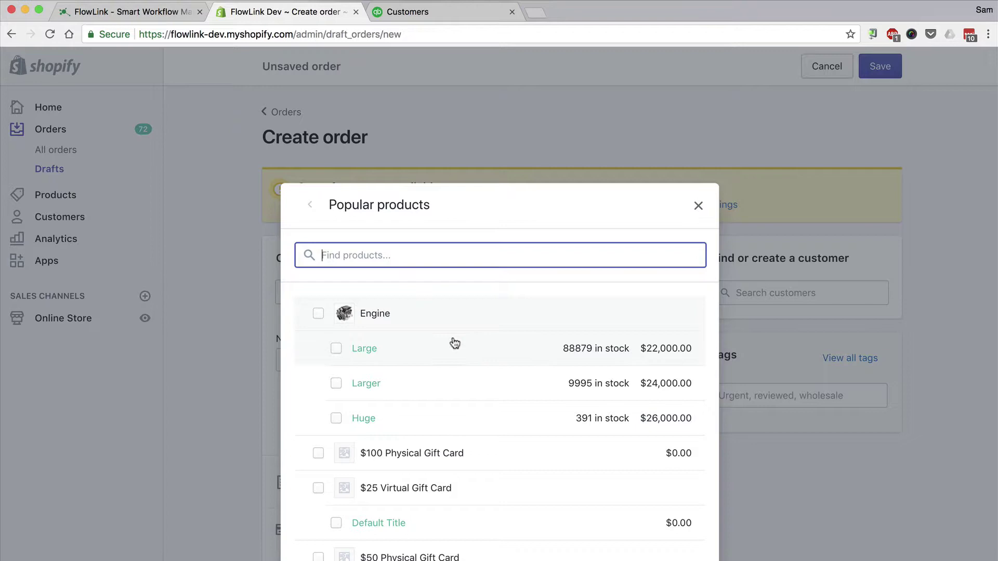
click(337, 384)
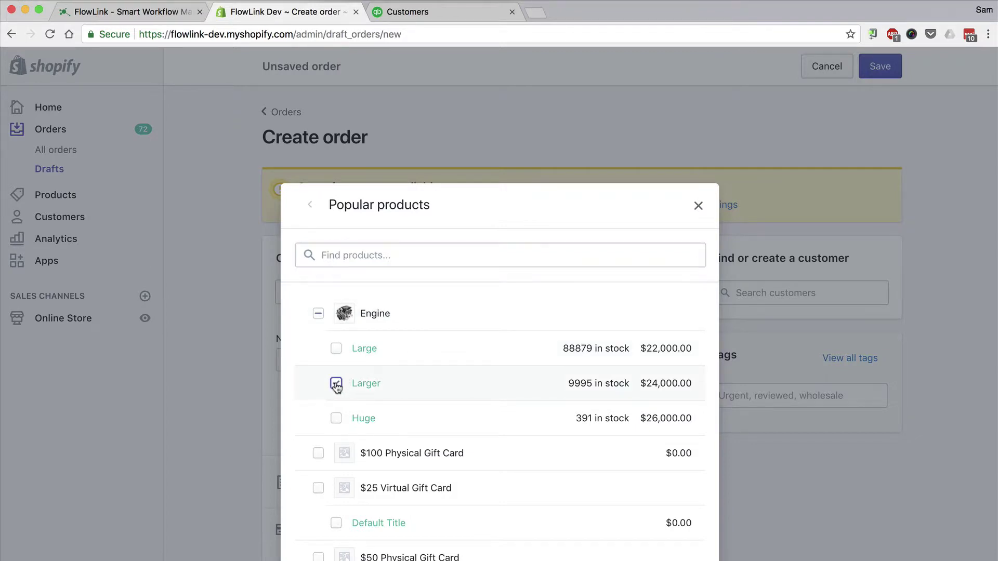
scroll(337, 388, down, 10)
scroll(335, 387, down, 9)
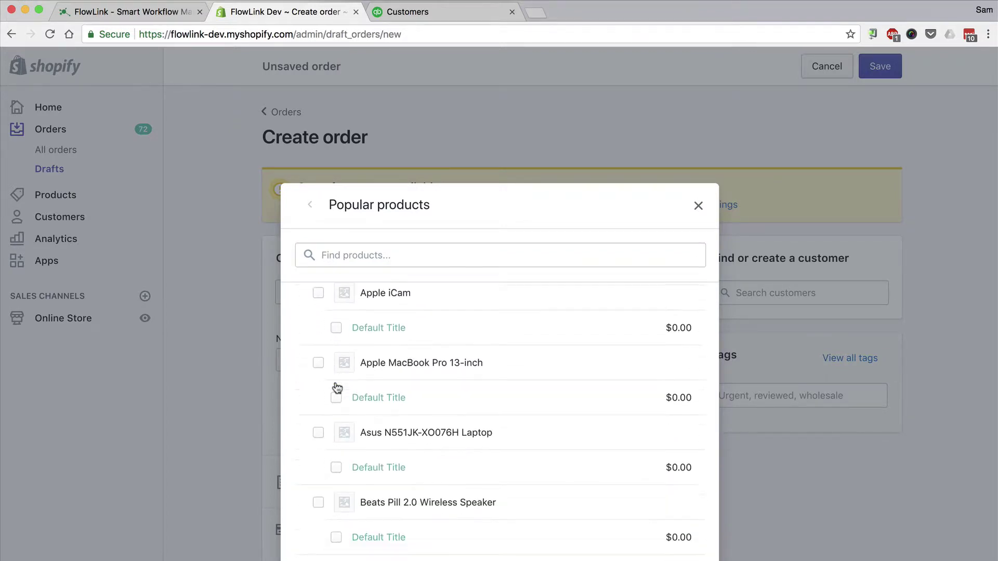
click(336, 433)
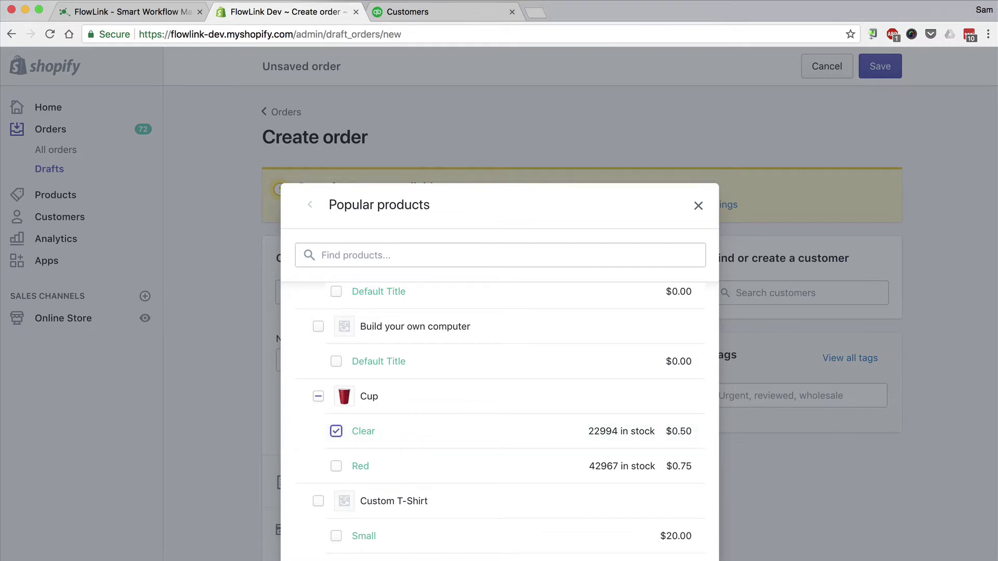
key(Escape)
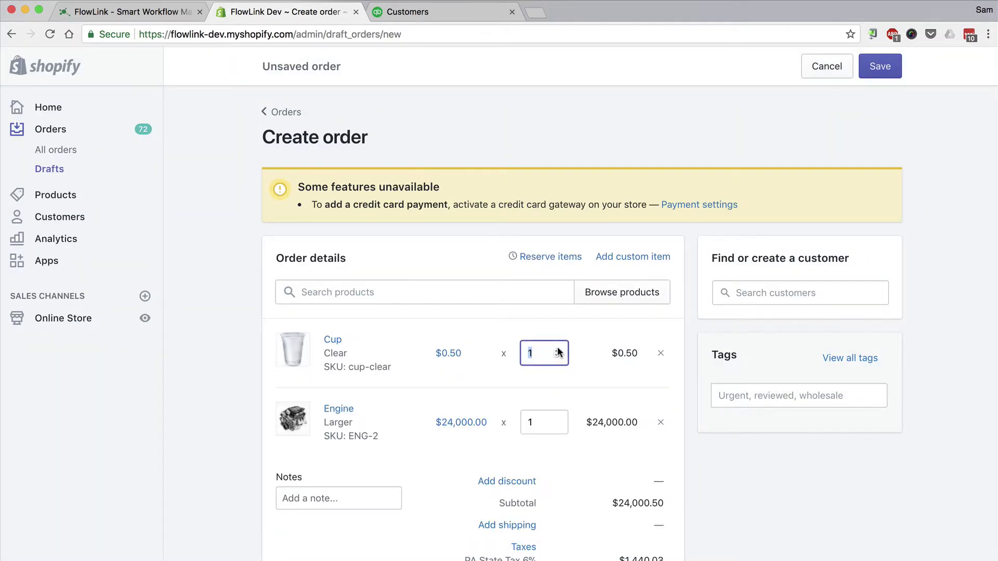
Raise the Cup quantity to 4, assign the customer, and check the $25,682.14 total.
click(557, 351)
click(557, 350)
click(557, 351)
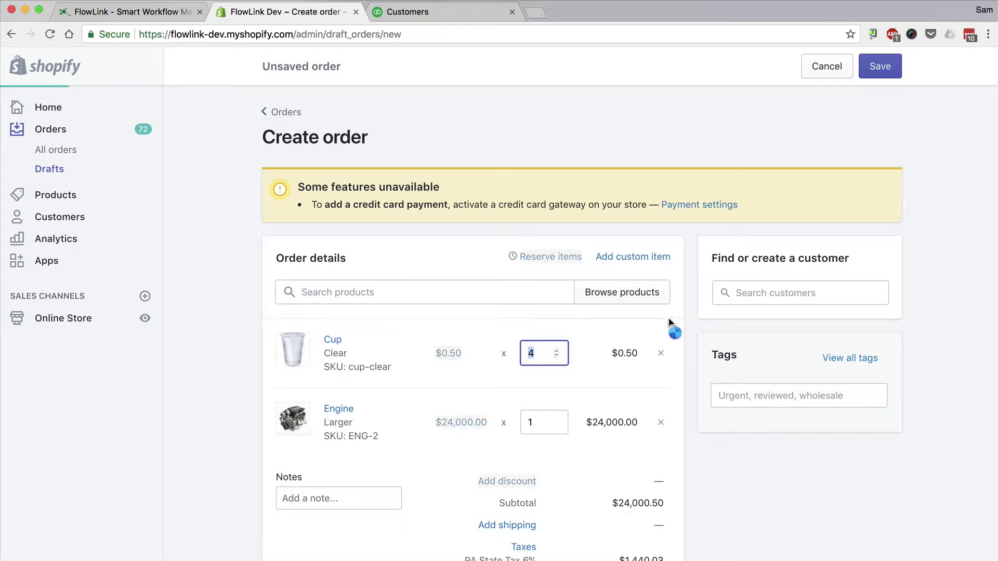
click(757, 293)
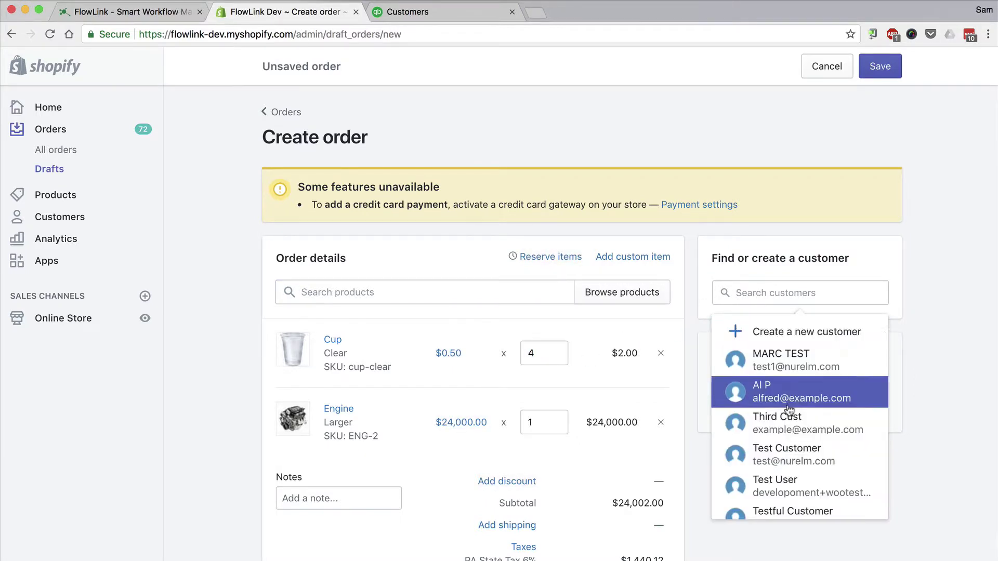
scroll(789, 411, down, 3)
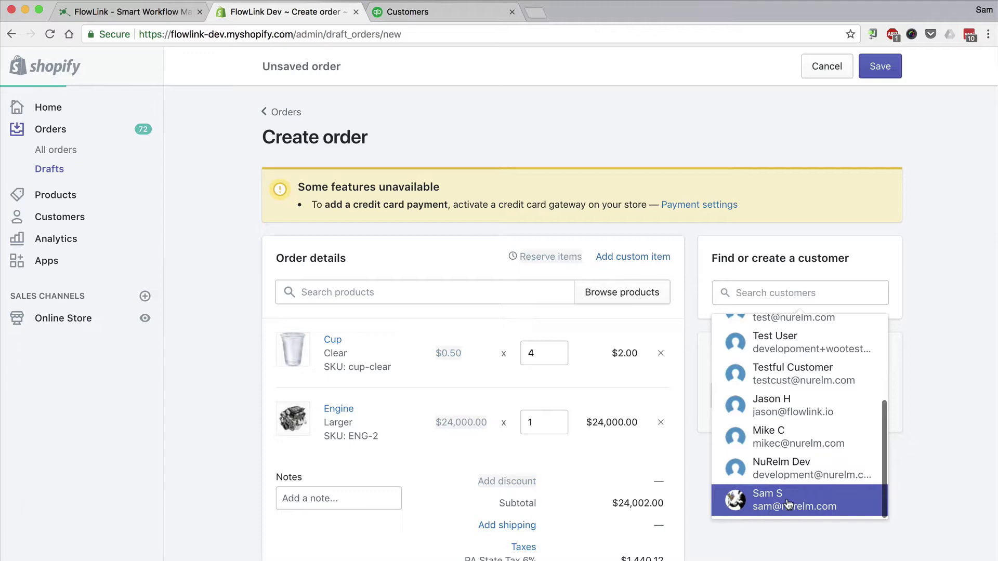
click(787, 503)
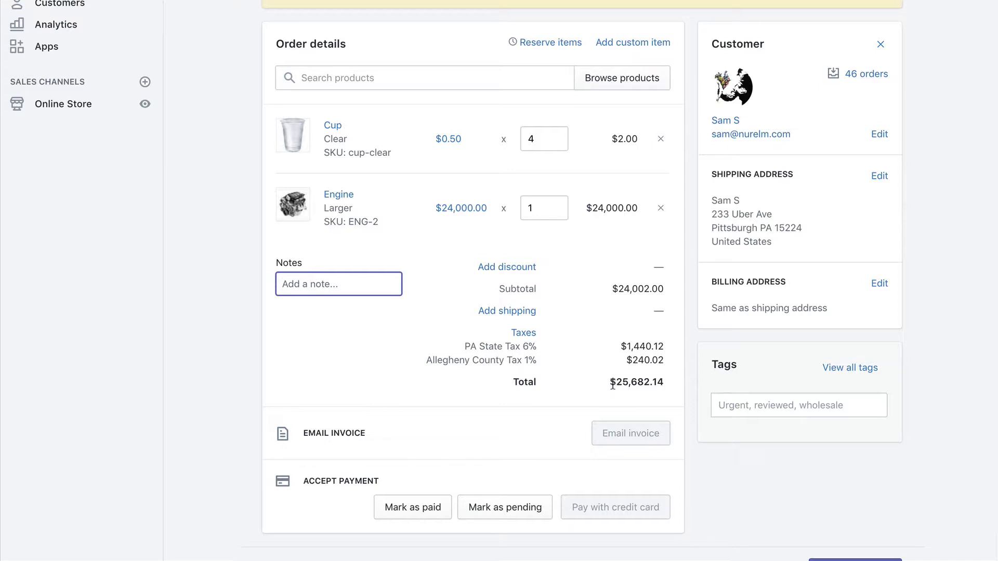
drag(610, 384, 666, 385)
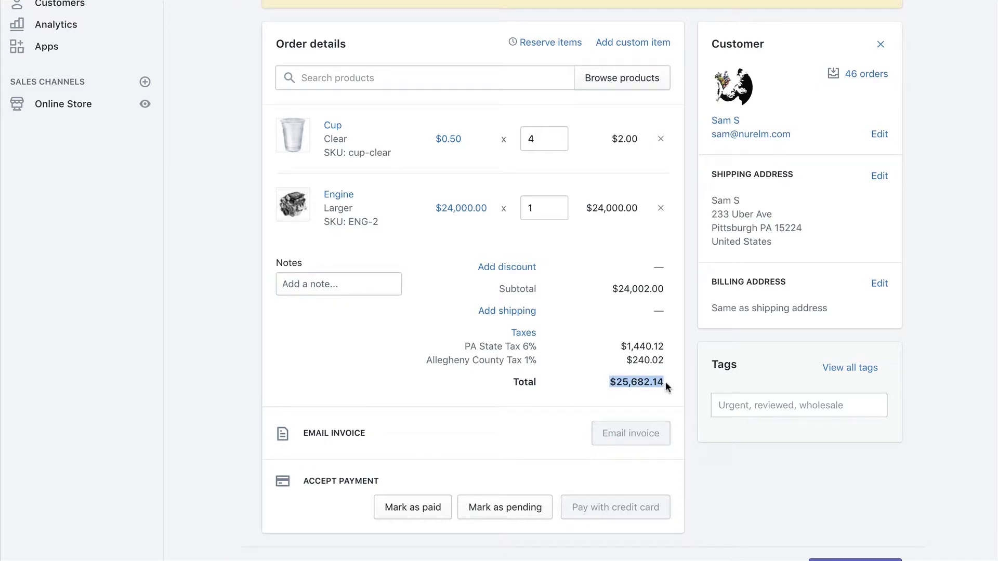
click(496, 412)
Mark the draft paid by Money Order, create order #1077, and return to FlowLink.
click(423, 508)
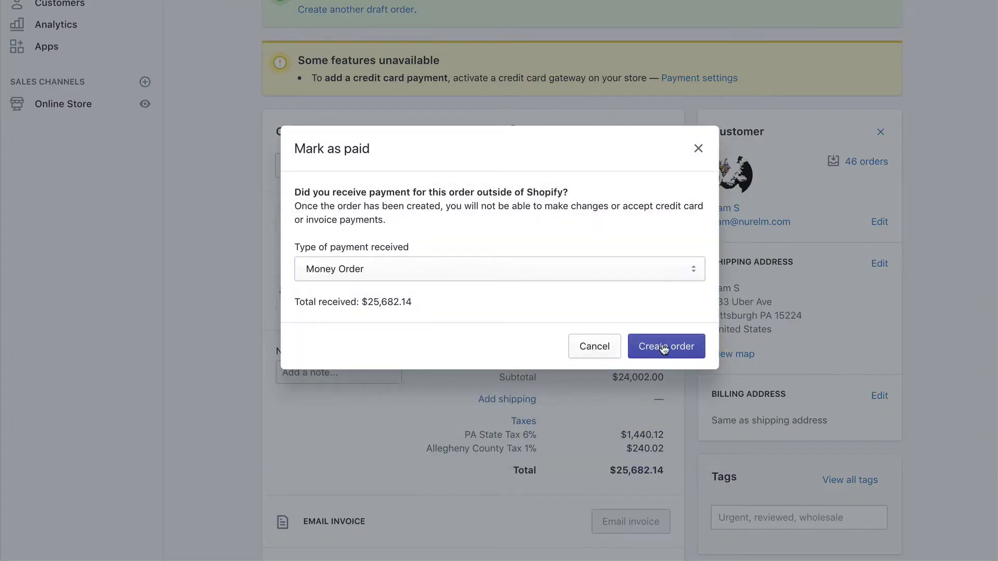
click(664, 349)
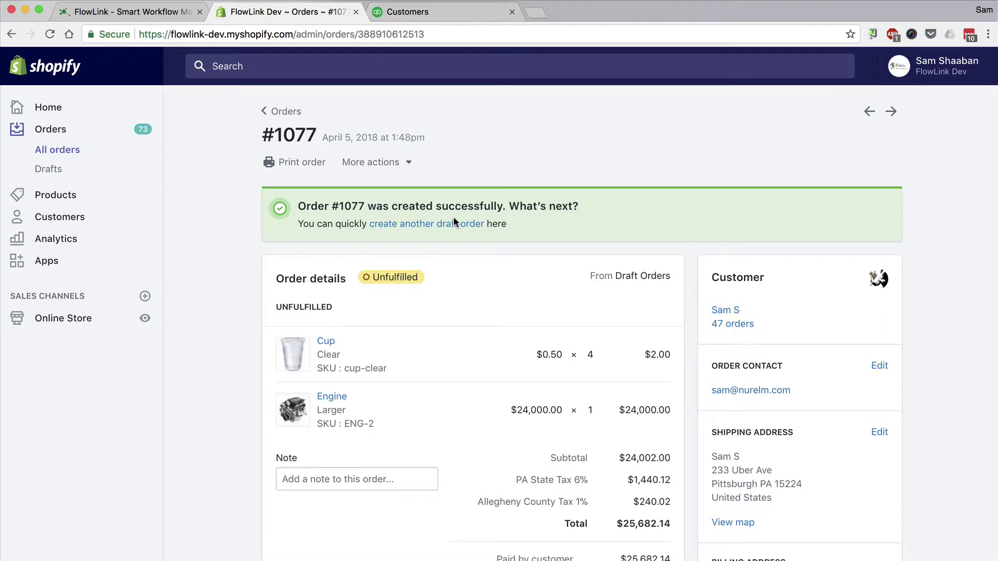
double_click(294, 137)
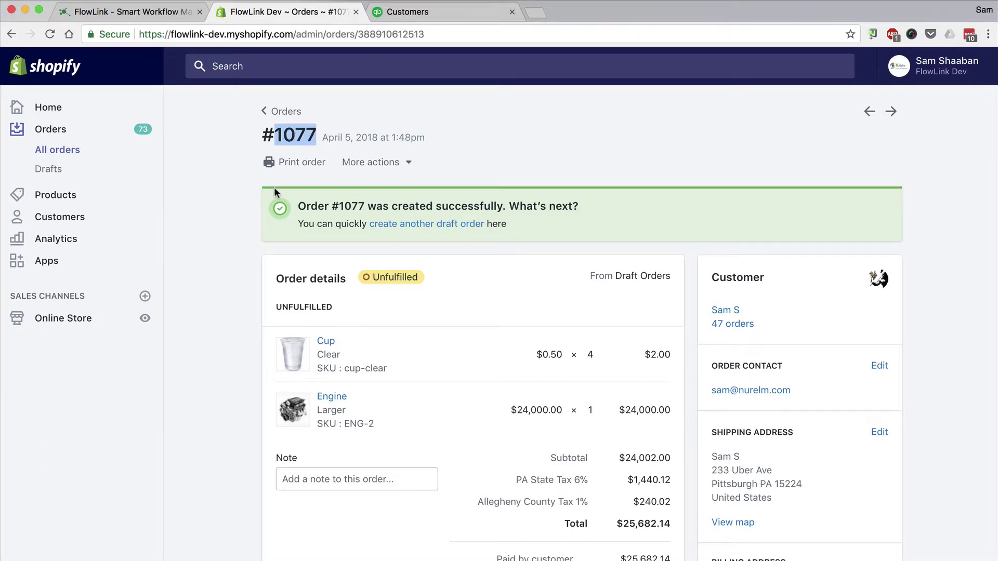
click(139, 15)
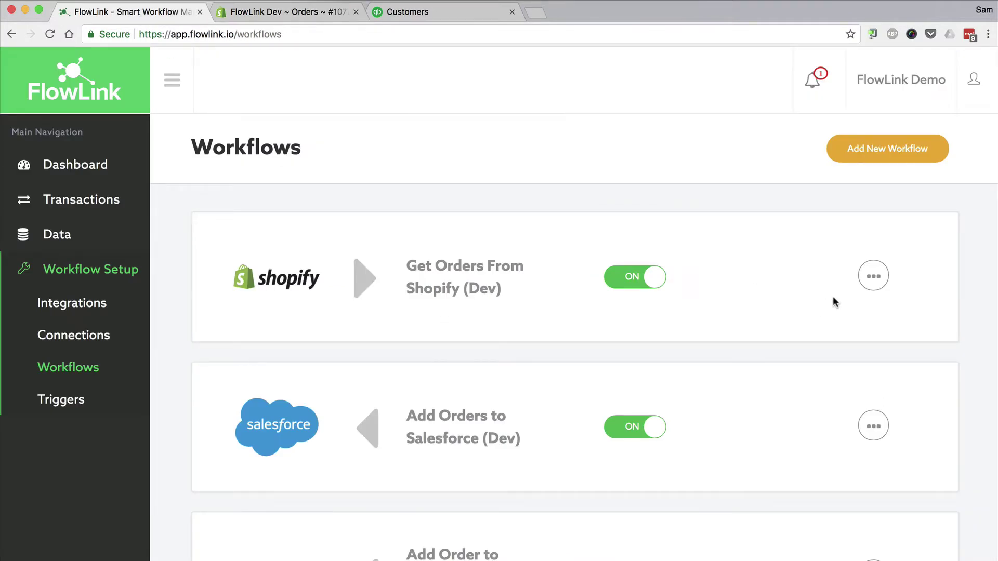
Run the Get Orders From Shopify (Dev) workflow now with Run Flow.
click(873, 284)
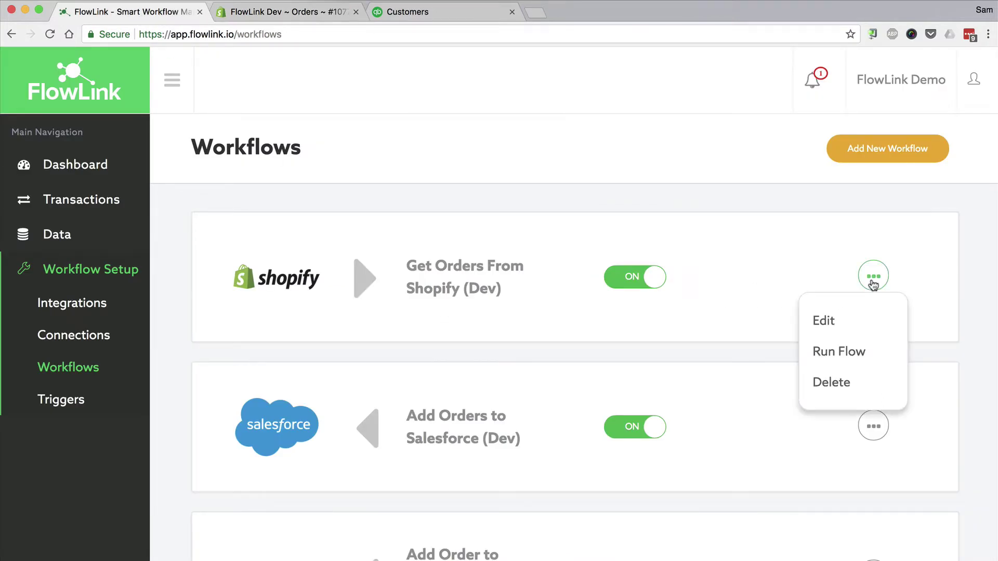
click(845, 359)
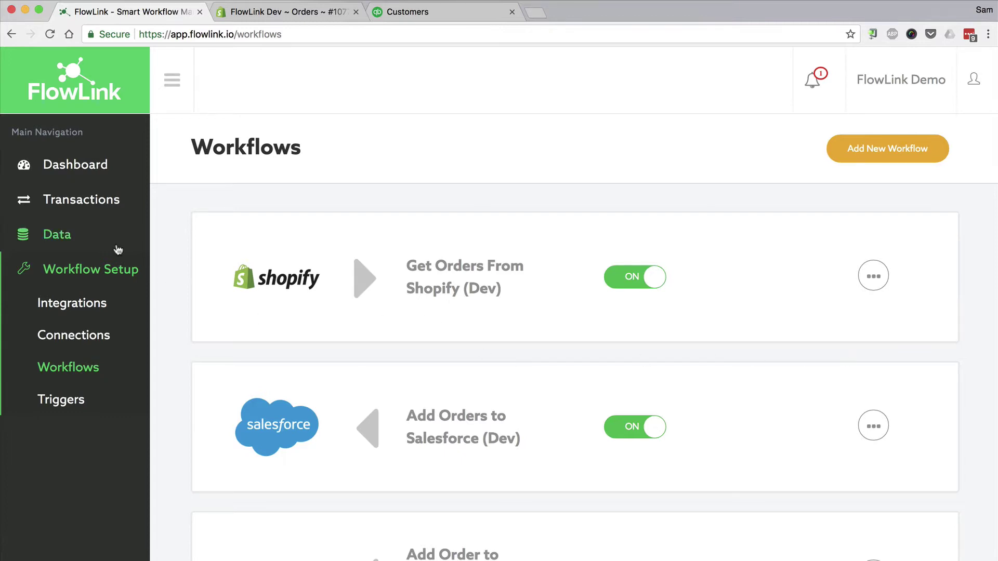
In Transactions, expand the Get Orders From Shopify entry and view its data objects showing order FL-1077.
click(78, 208)
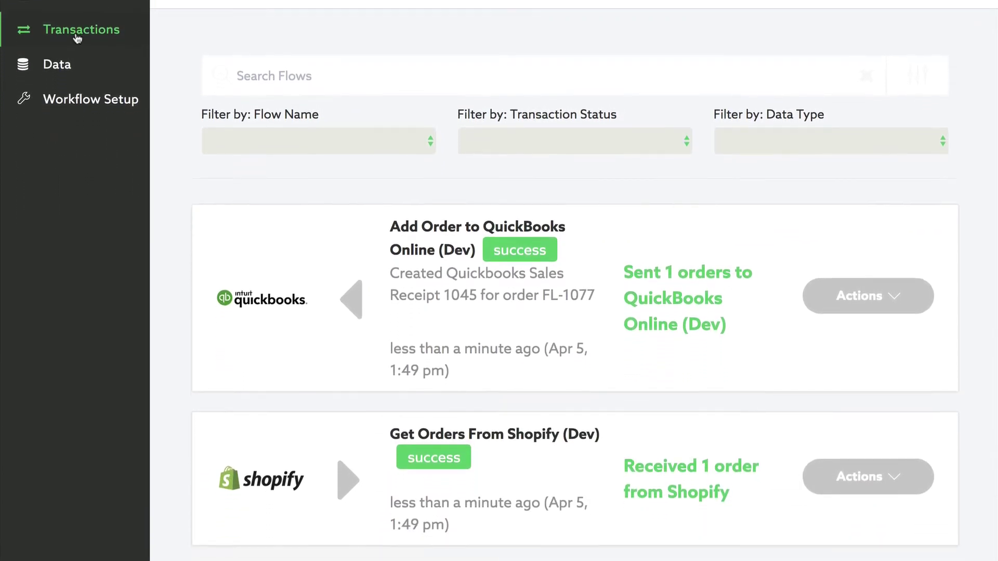
scroll(77, 38, down, 1)
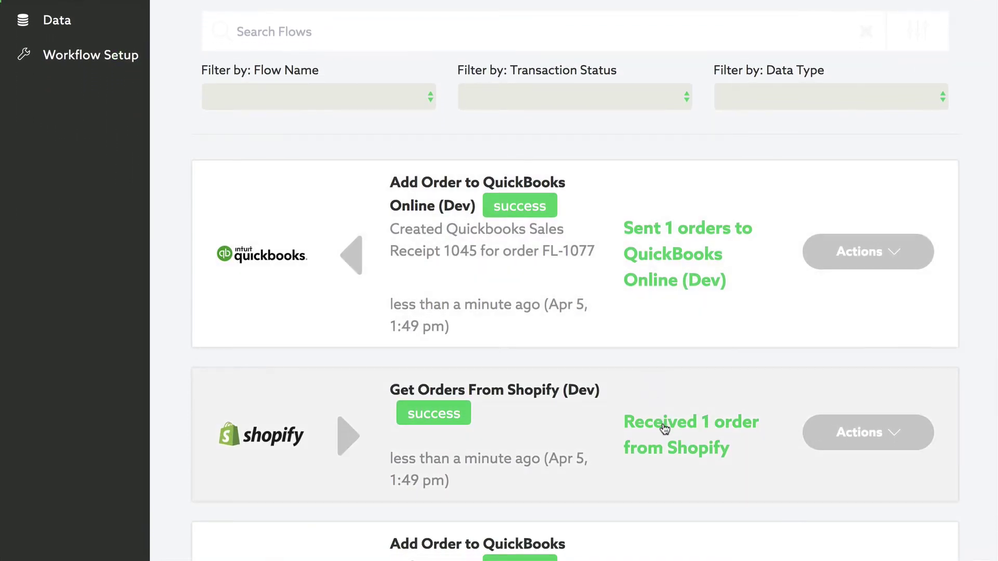
scroll(663, 427, down, 1)
click(617, 422)
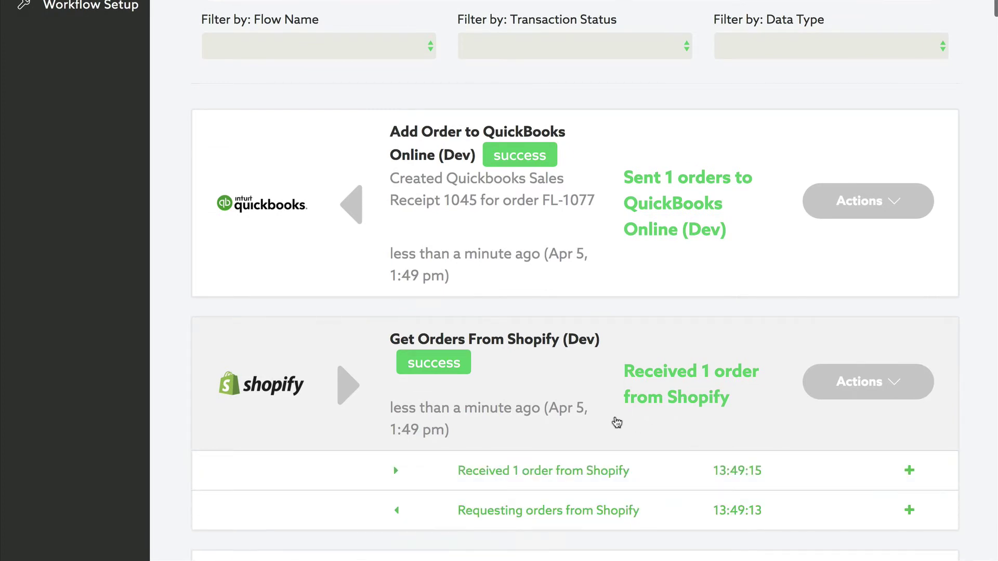
scroll(618, 422, down, 2)
click(546, 417)
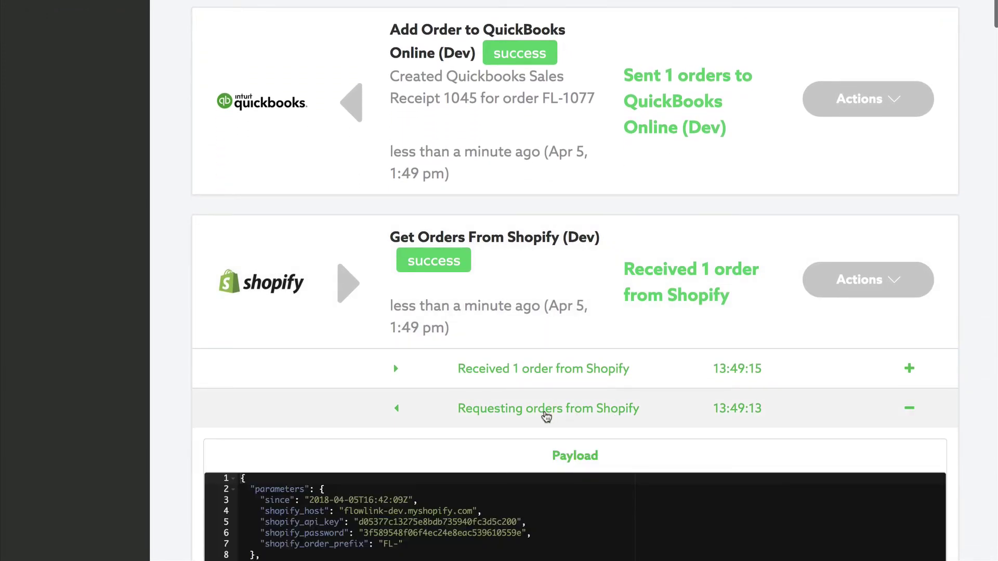
click(546, 415)
click(545, 372)
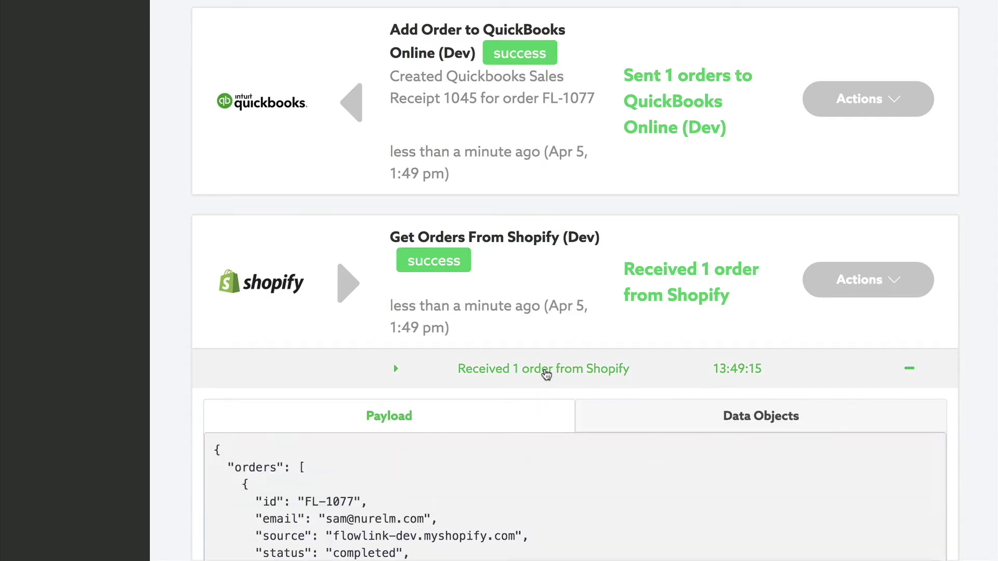
click(635, 419)
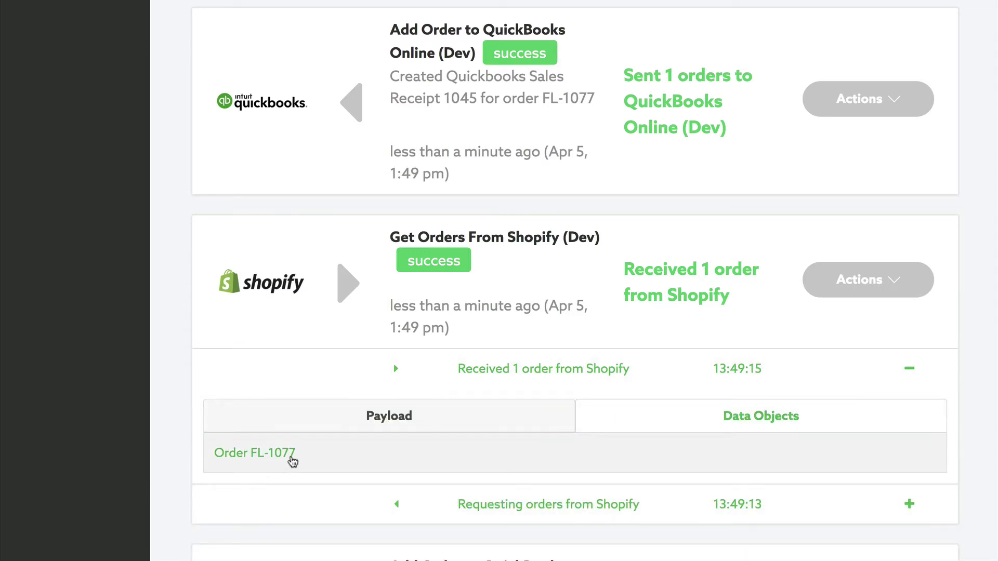
Collapse the Shopify entry and inspect the Add Order to QuickBooks Online log's sent-order payload.
click(534, 339)
scroll(514, 154, up, 2)
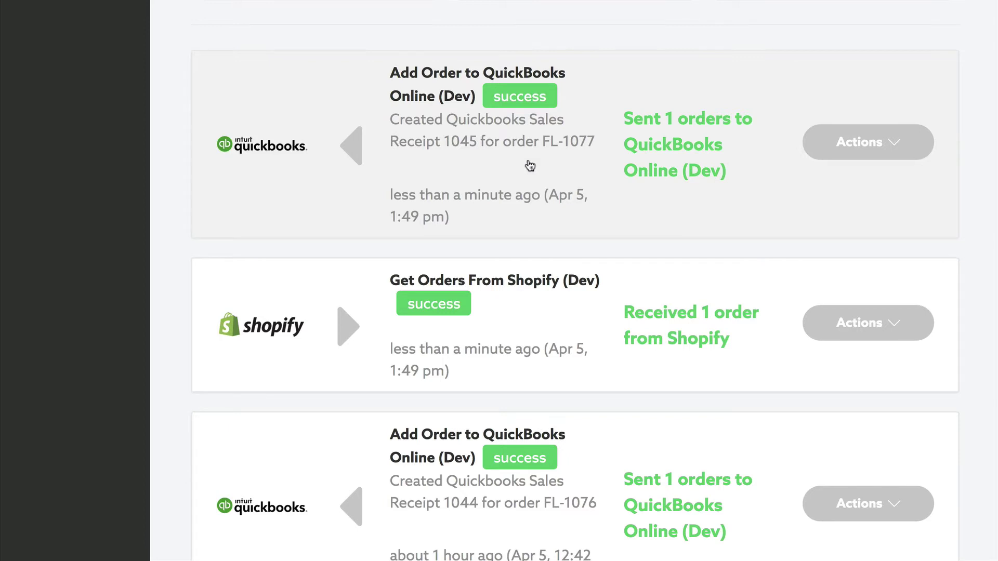
click(530, 165)
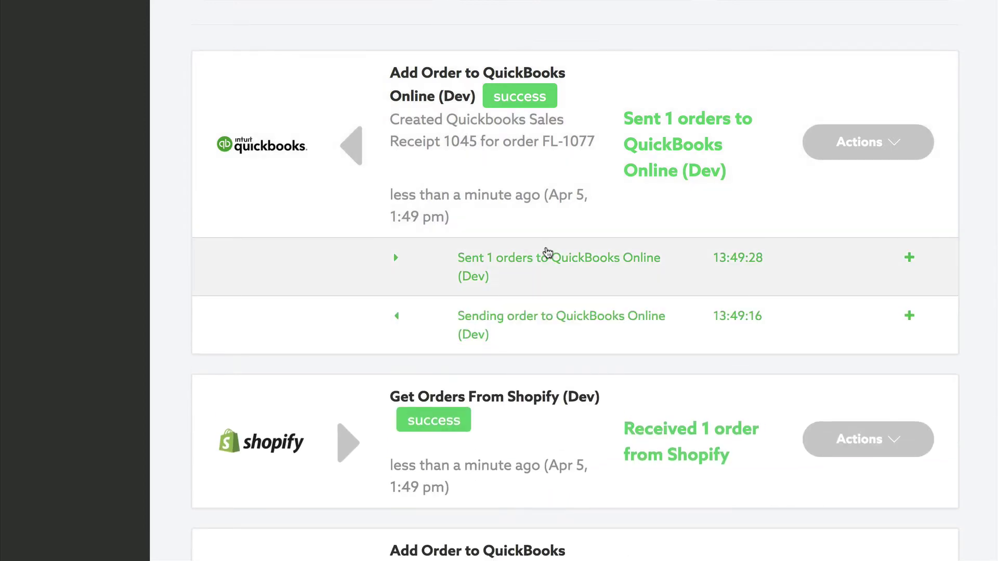
click(548, 262)
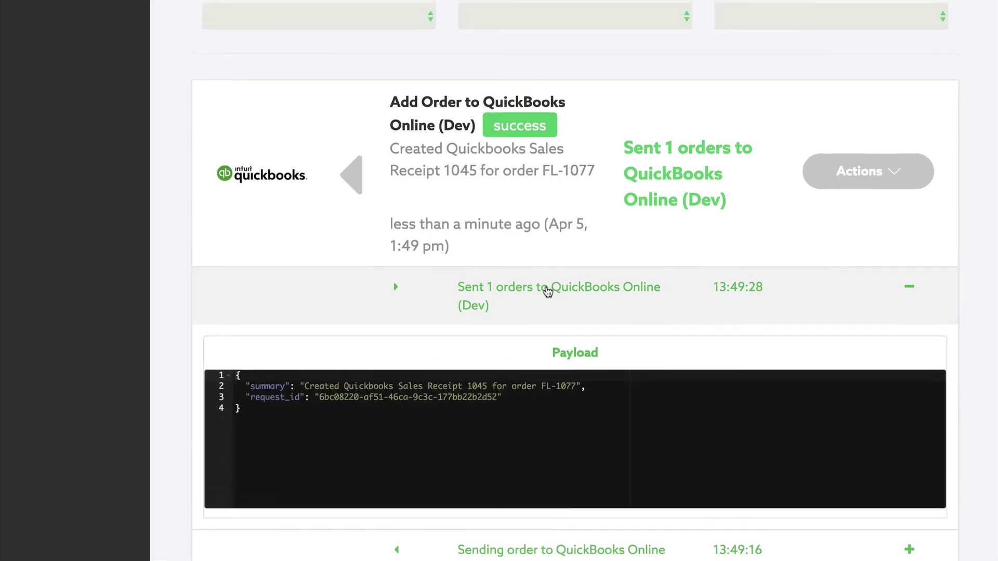
click(548, 262)
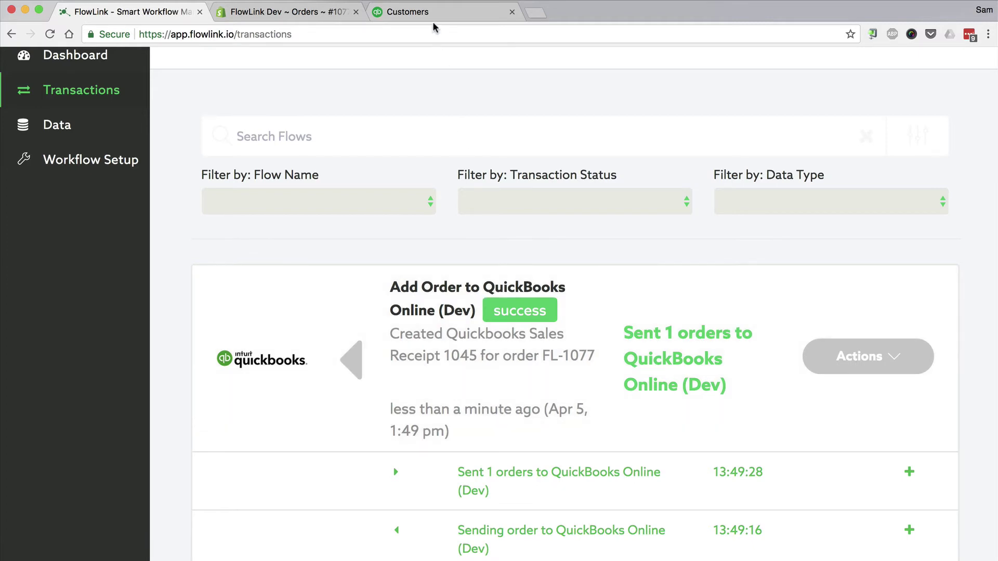
Sign in to QuickBooks Online with the saved login and scroll All Sales to FL-1077.
click(434, 15)
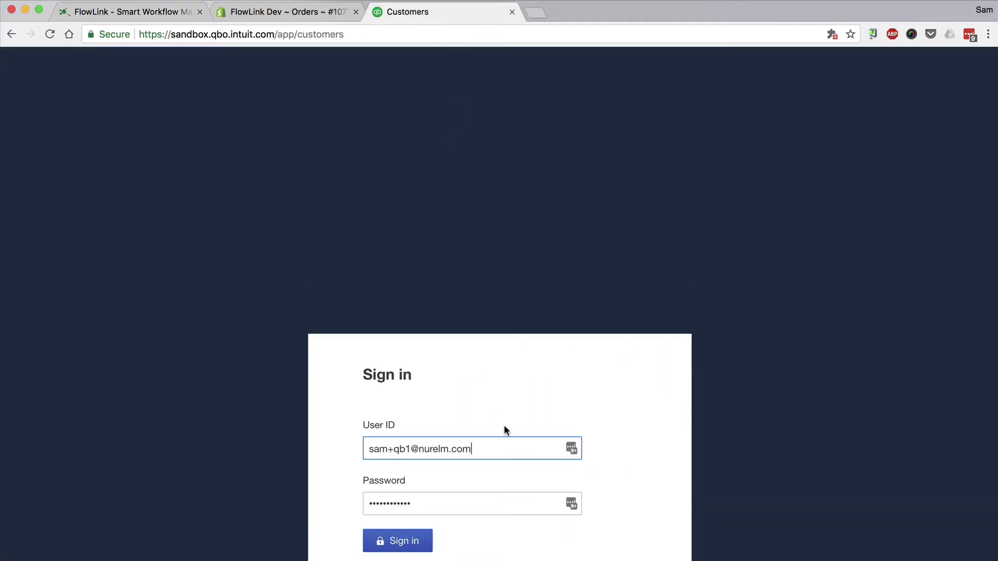
click(572, 448)
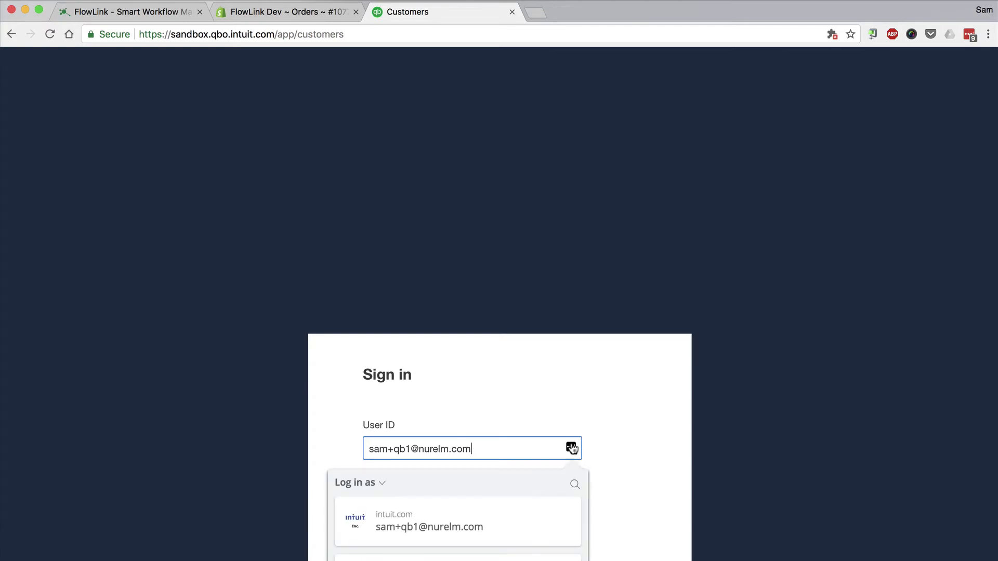
click(536, 558)
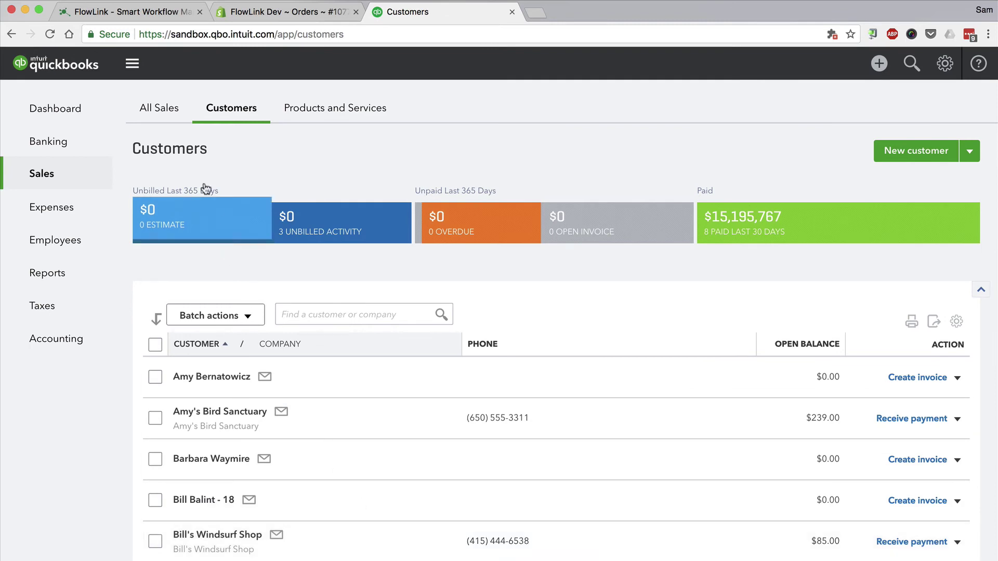
click(157, 111)
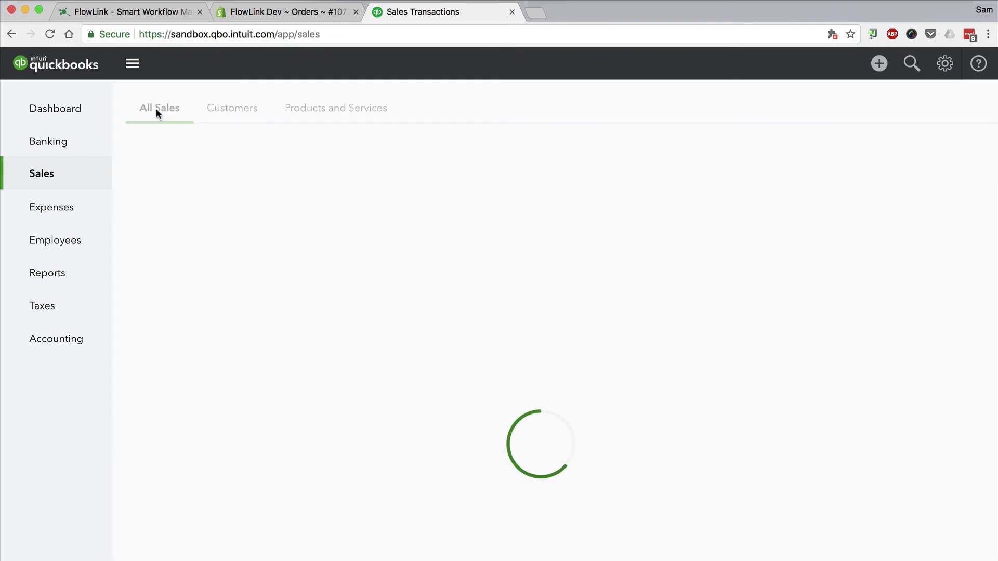
scroll(326, 515, down, 8)
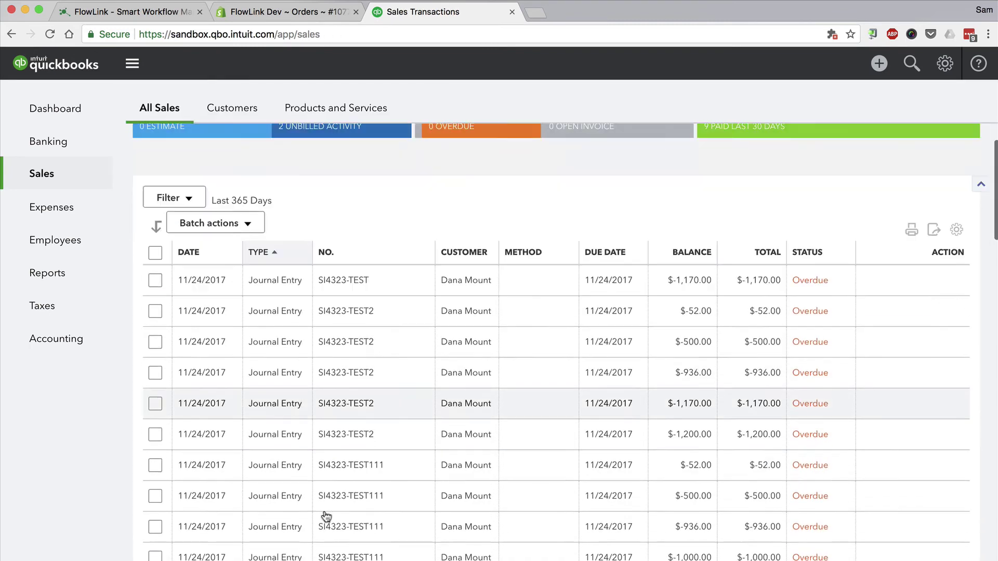
scroll(325, 514, down, 3)
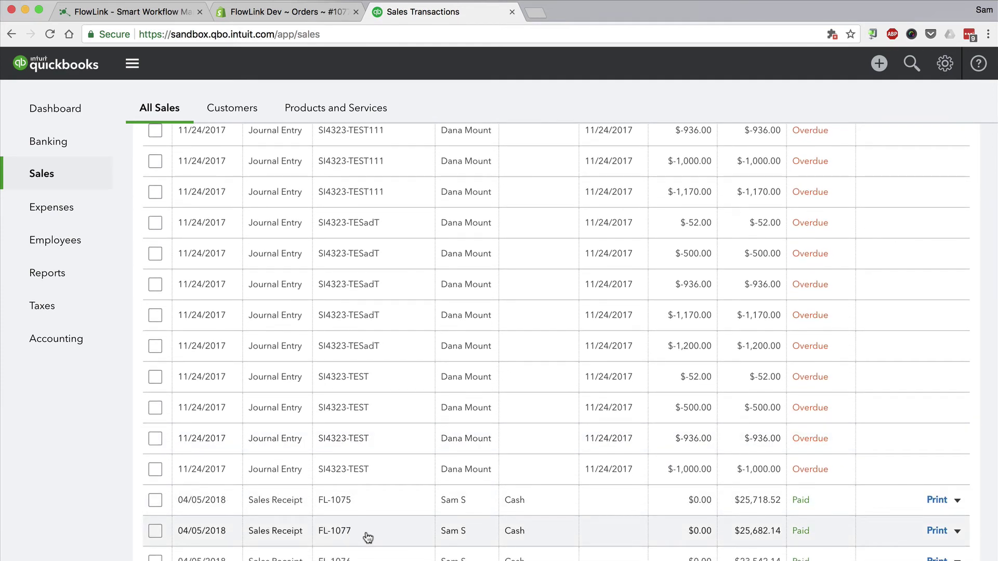
Open Sales Receipt FL-1077 and review its Cup, Engine and Tax lines and $0.00 balance.
click(368, 536)
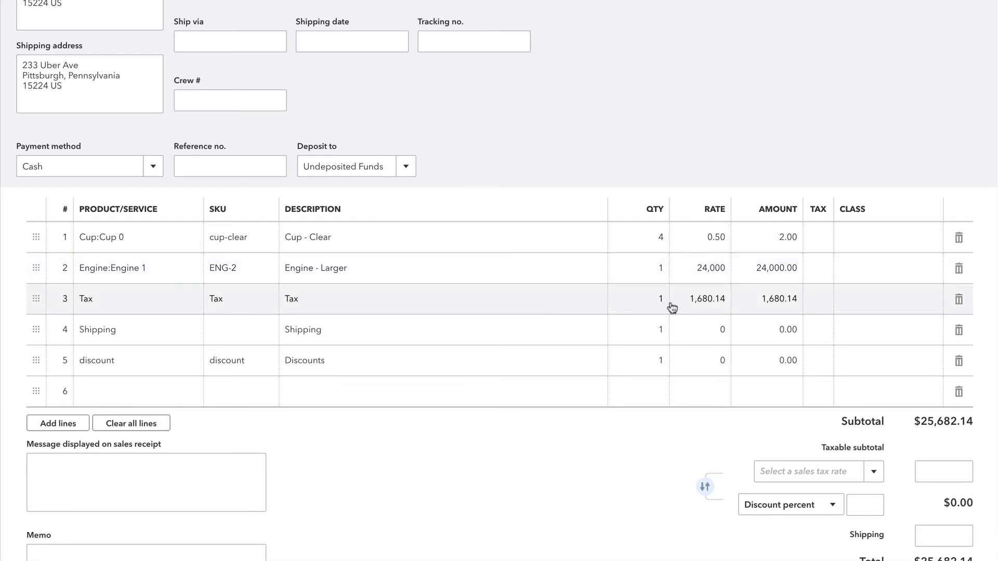
scroll(672, 308, down, 3)
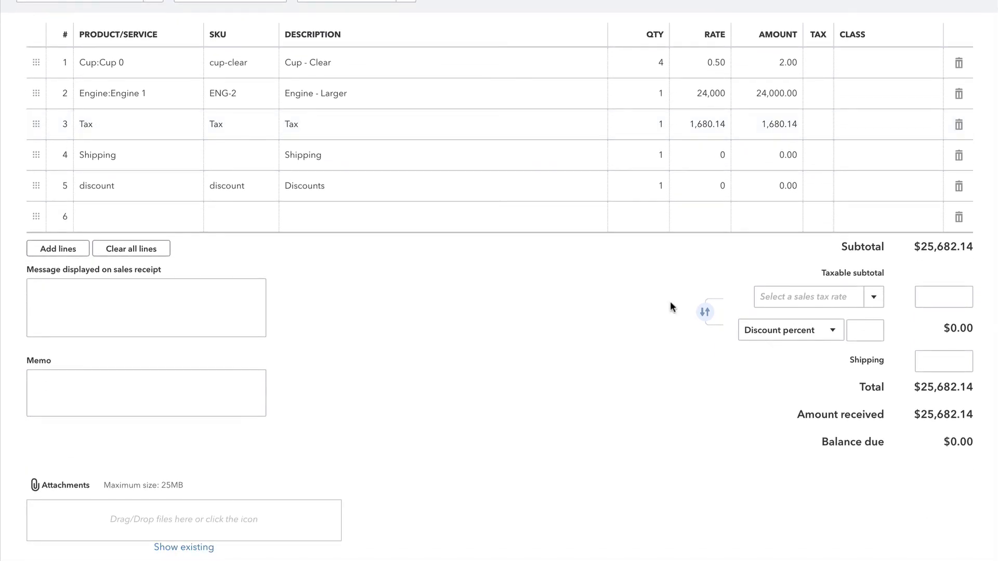